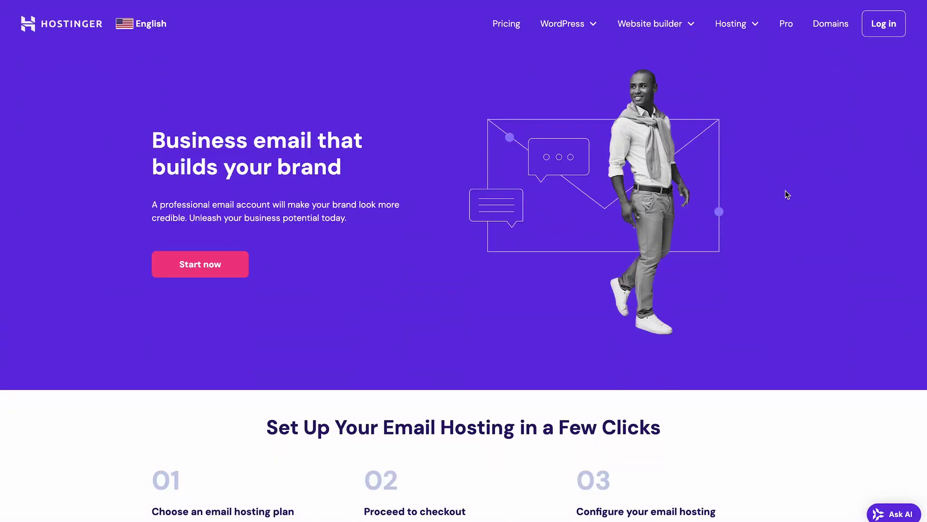
Step: Put the Business Premium email plan in the cart on the 48-month term ($143.52) and continue
click(210, 265)
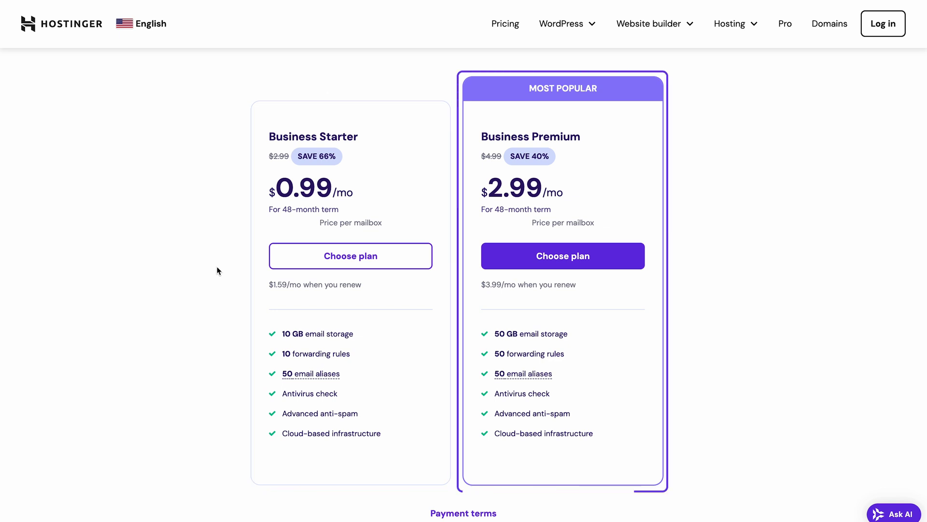
click(572, 258)
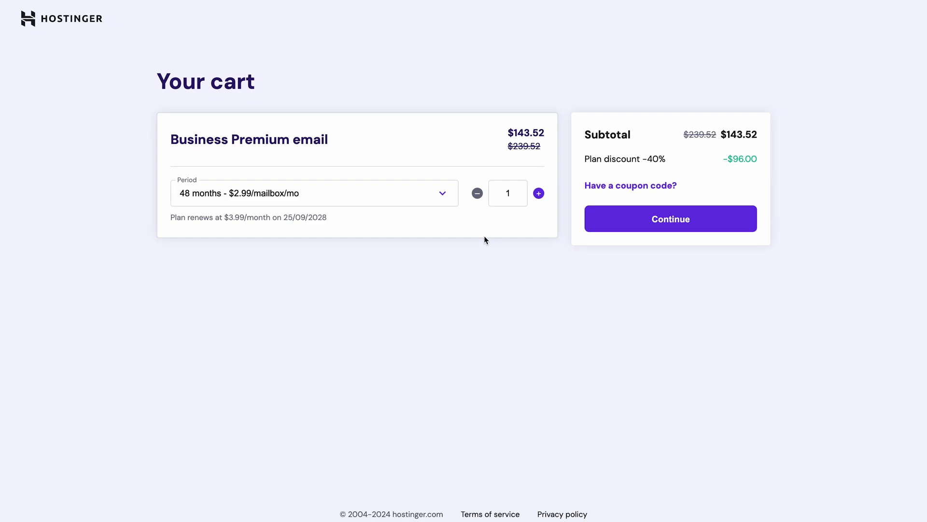
click(436, 199)
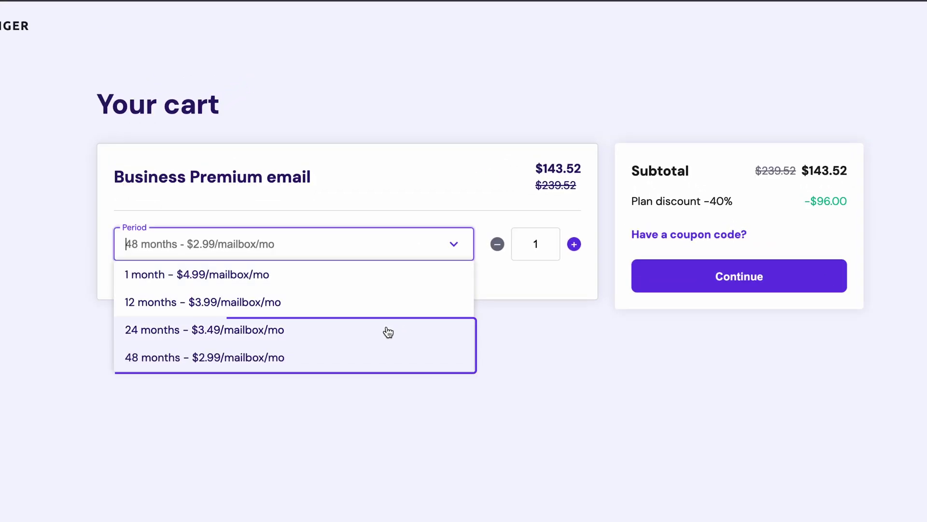
click(370, 358)
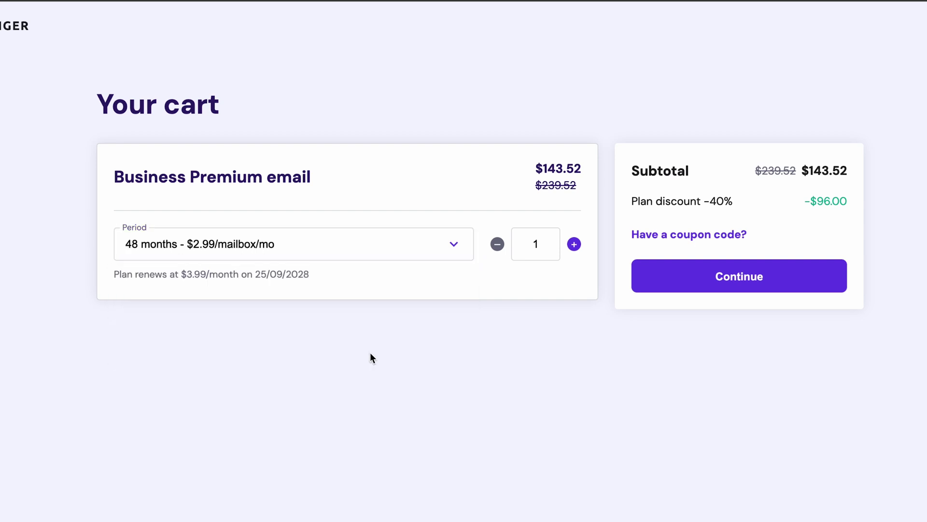
click(748, 276)
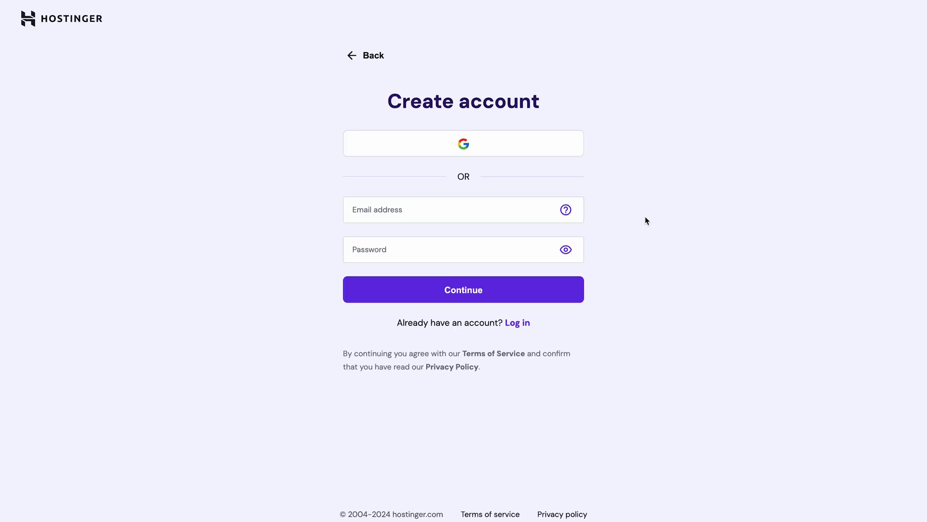
Step: Start the signup email field and enter the coupon code HA10
click(521, 209)
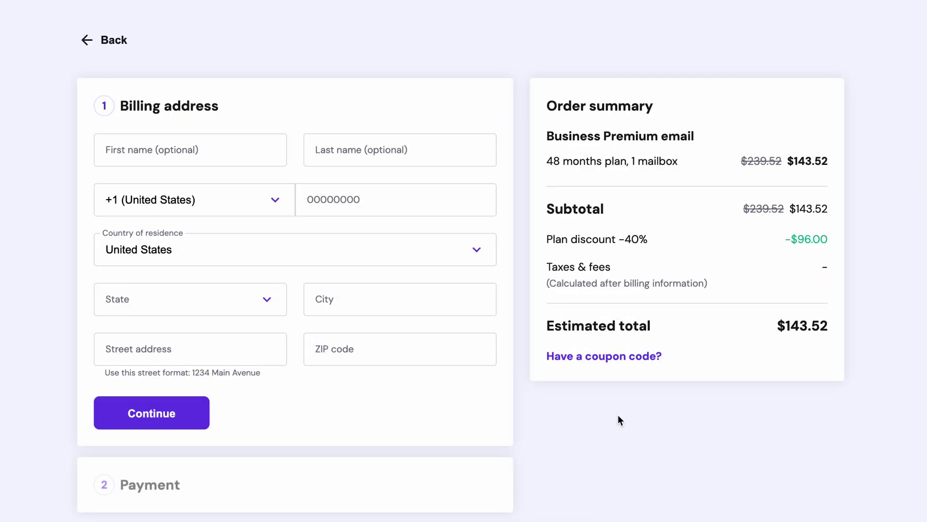
click(638, 356)
click(620, 396)
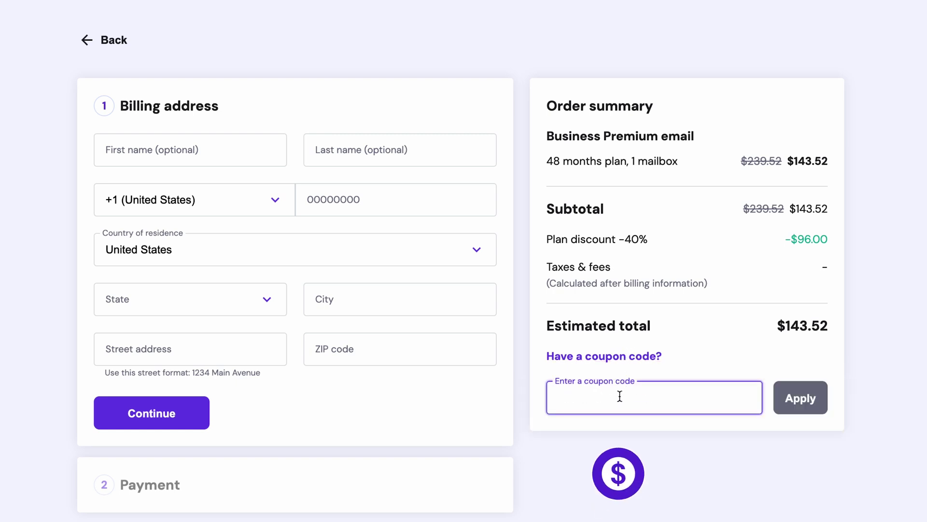
text(HA10)
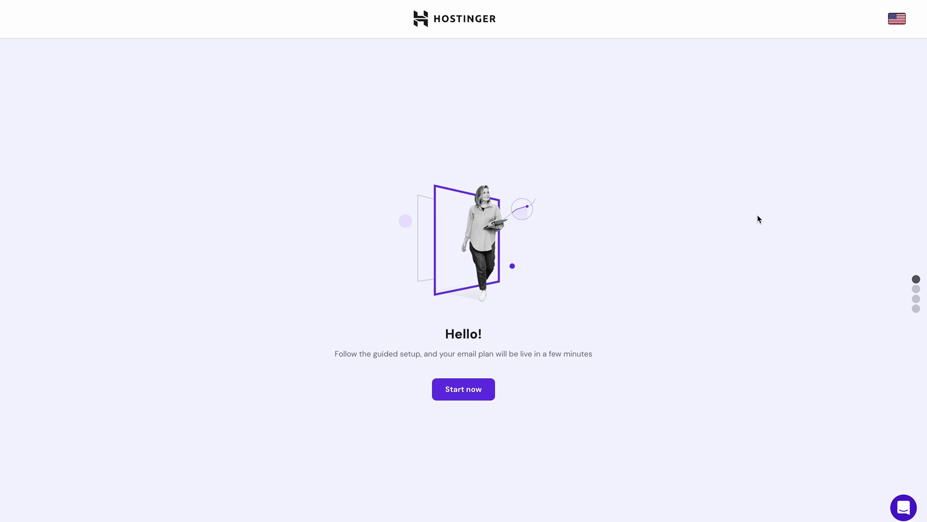
Step: Begin the guided email setup and move on to the email domain choices
click(460, 393)
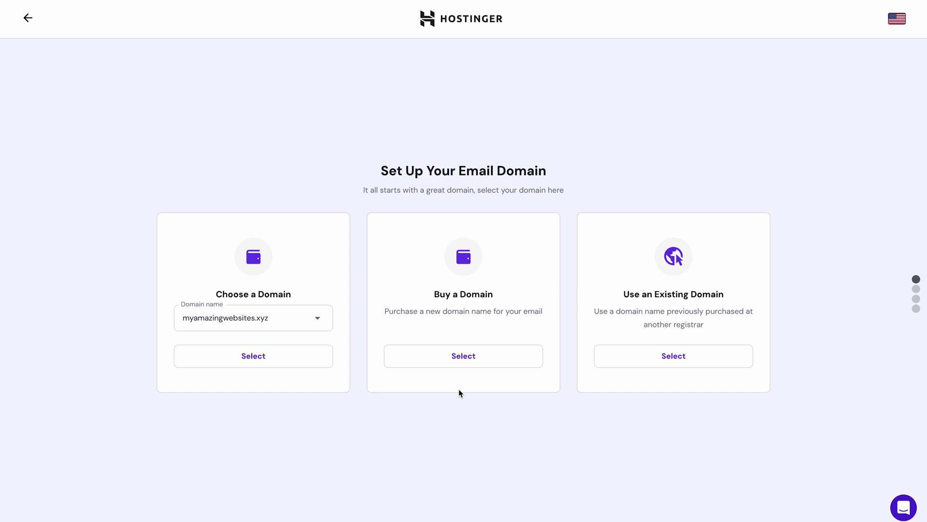
click(272, 356)
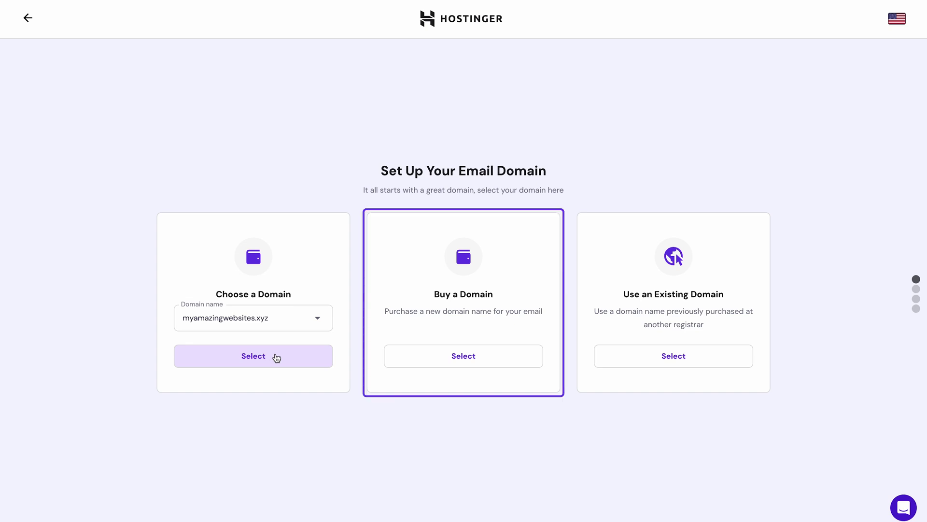
Step: Choose to buy a new domain and check whether carwash.com is available
click(451, 365)
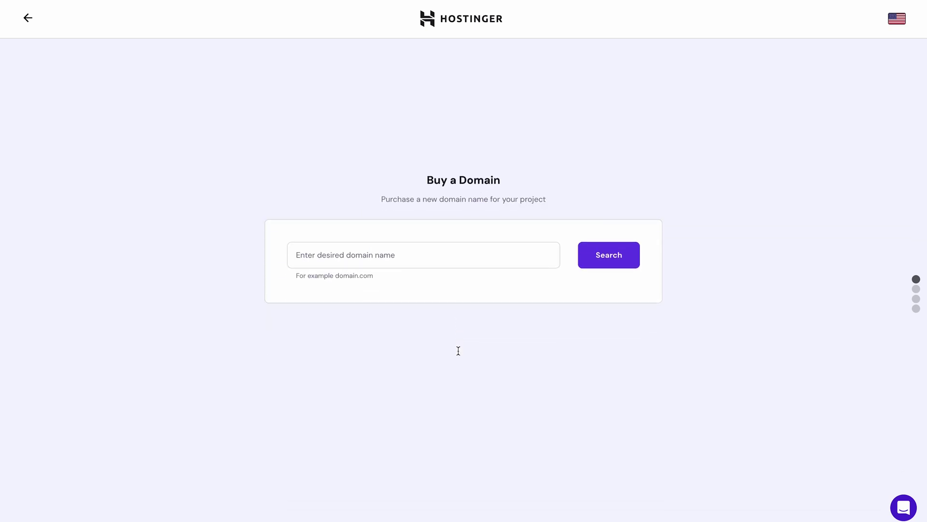
click(416, 196)
text(carwash.com)
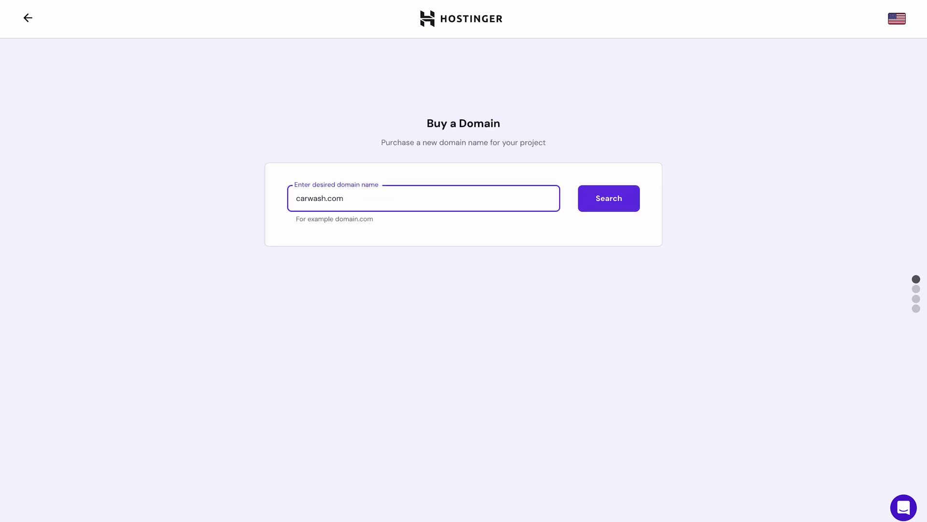
click(607, 200)
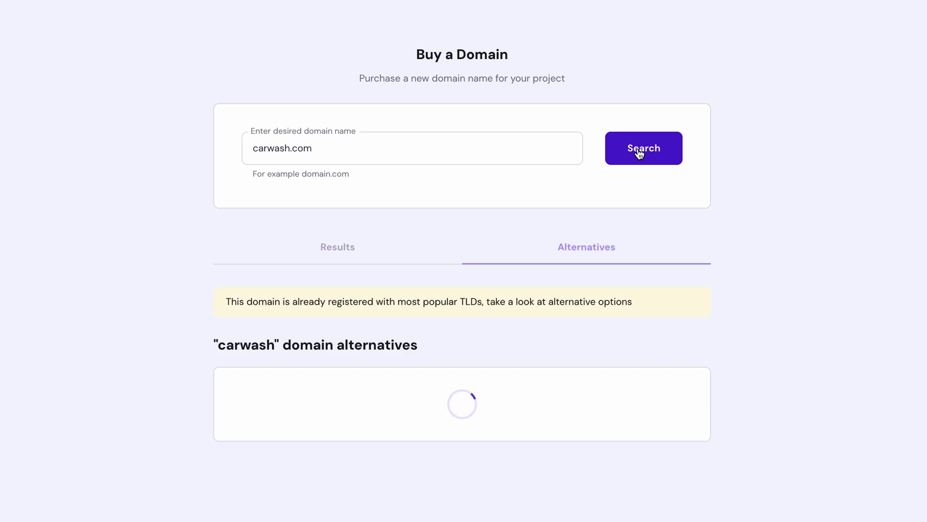
Step: Try the .org and .uk extensions, then buy the available mycarswash.org
click(524, 153)
key(BackSpace)
key(BackSpace)
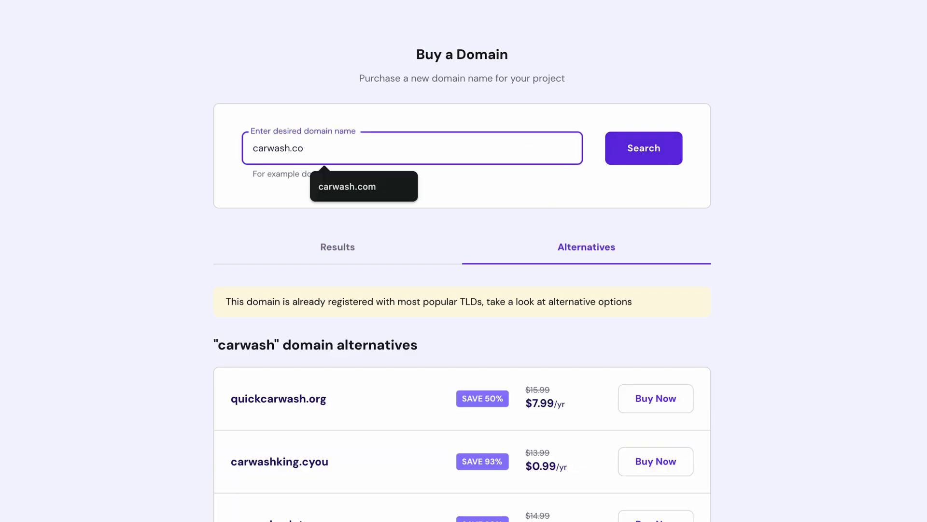
key(BackSpace)
text(org)
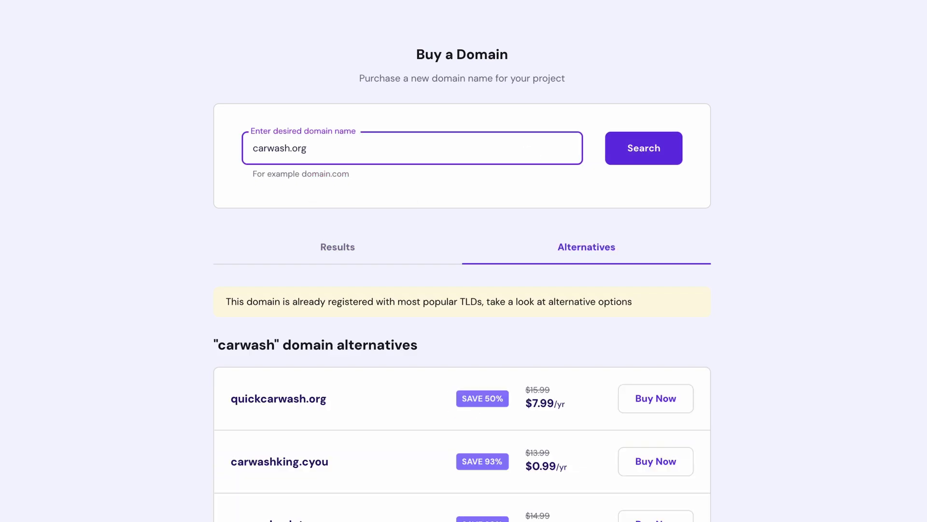
key(BackSpace)
key(BackSpace)
key(BackSpace)
text(uk)
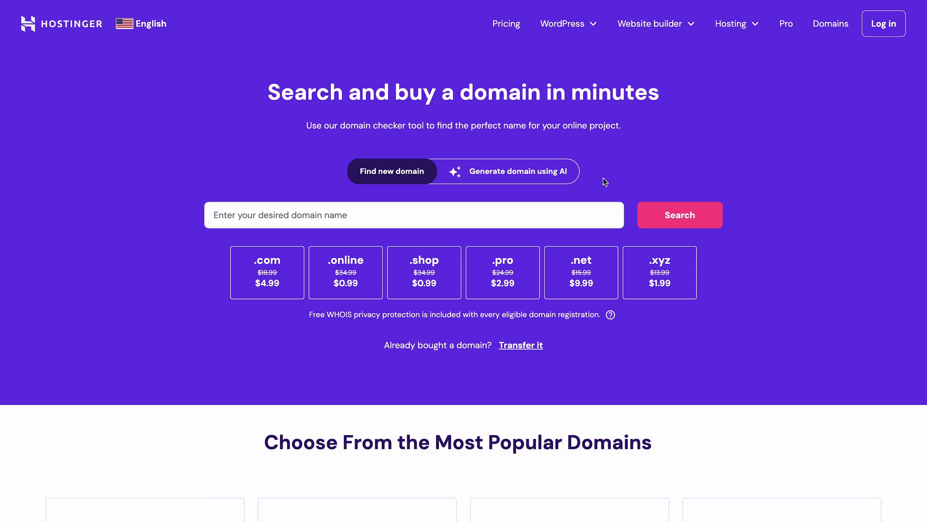
click(525, 177)
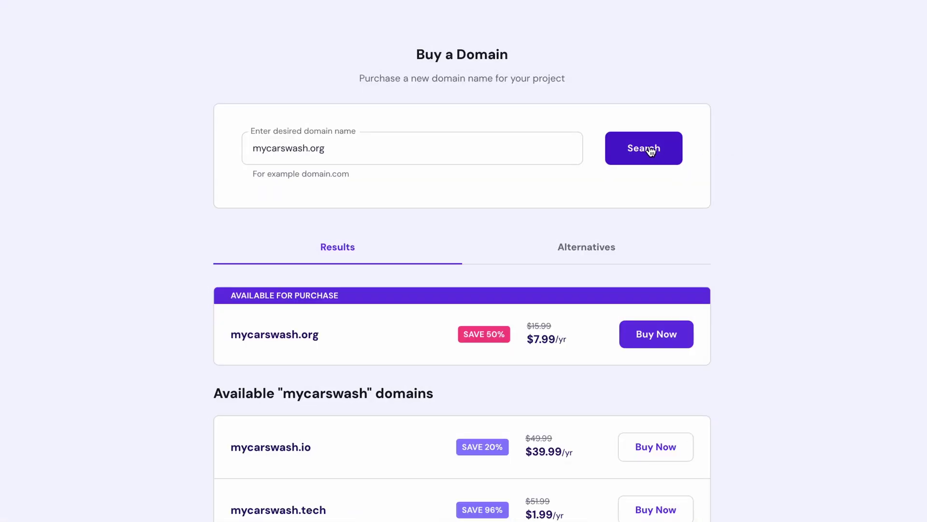
click(652, 339)
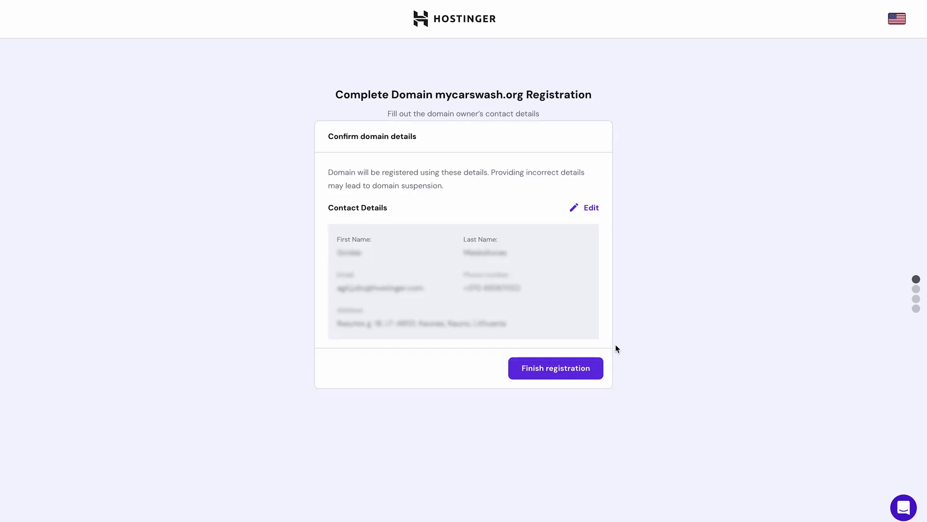
Step: Register mycarswash.org, create the info mailbox with its name and password, and finish setup
click(557, 368)
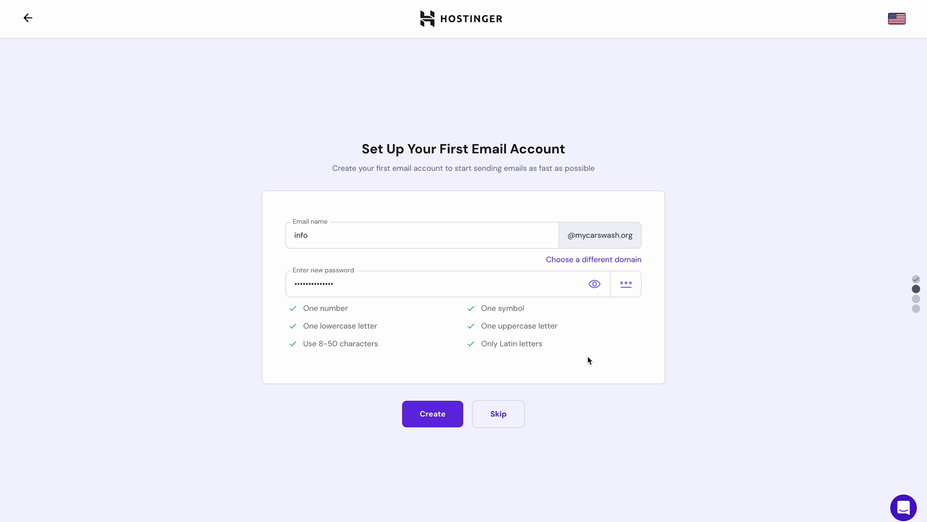
click(450, 232)
click(445, 282)
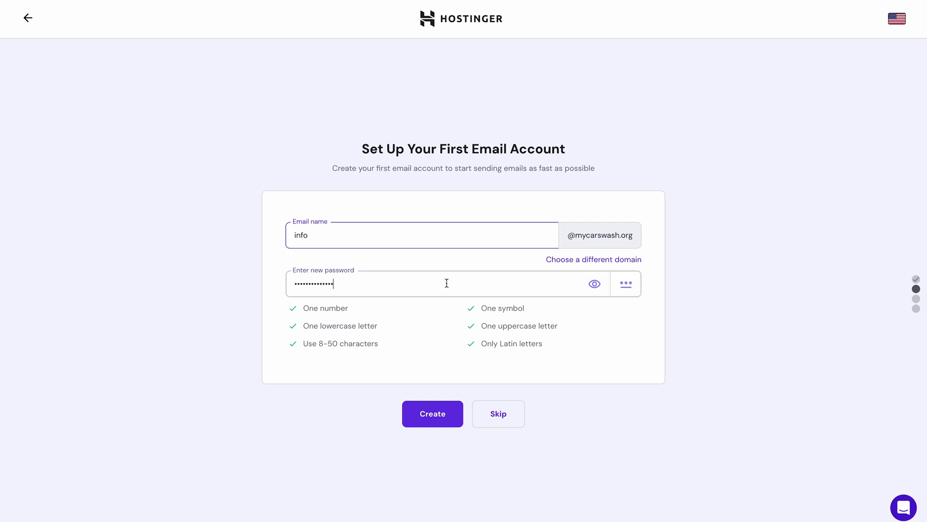
click(432, 414)
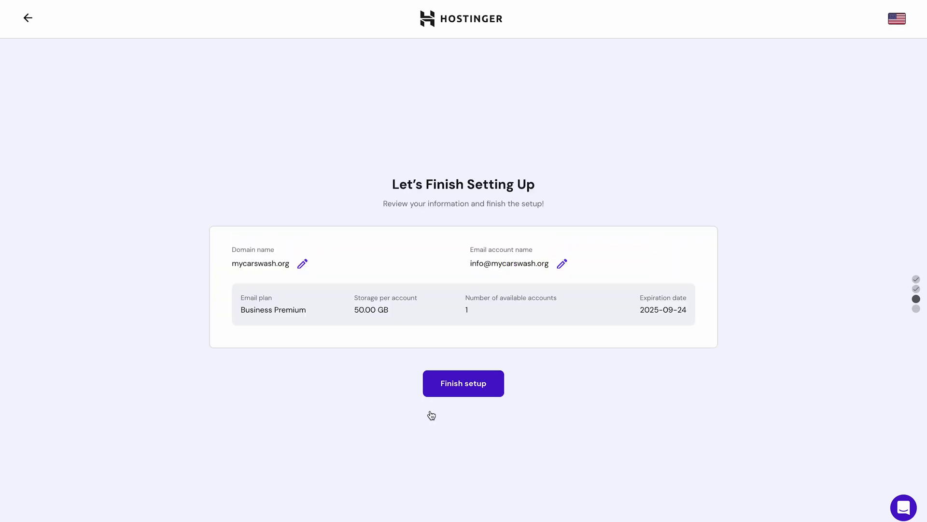
click(472, 383)
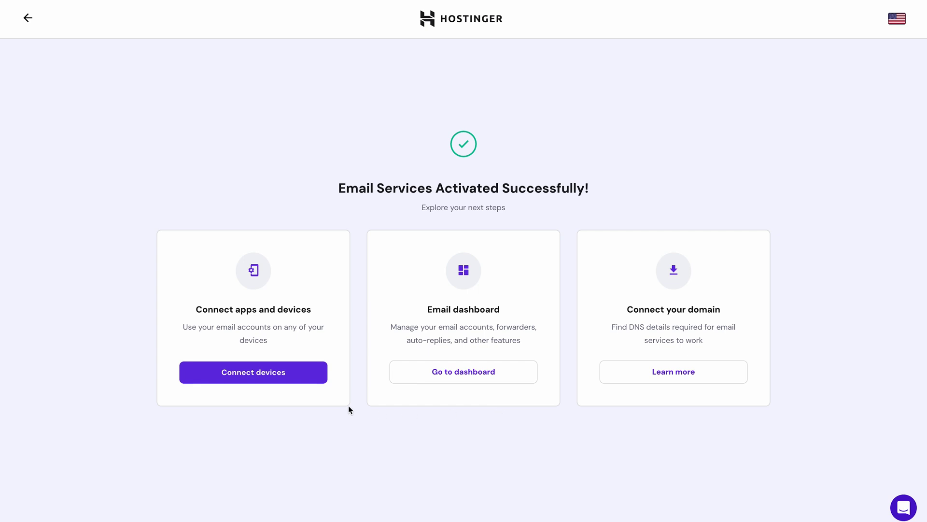
Step: Pick Outlook among the recommended apps to see the IMAP/SMTP settings and start adding an account
click(269, 373)
click(592, 292)
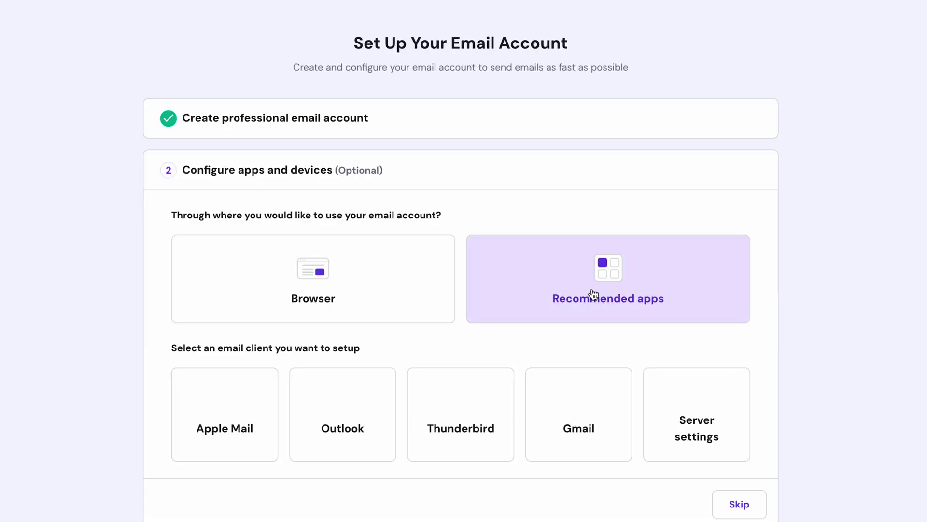
click(337, 440)
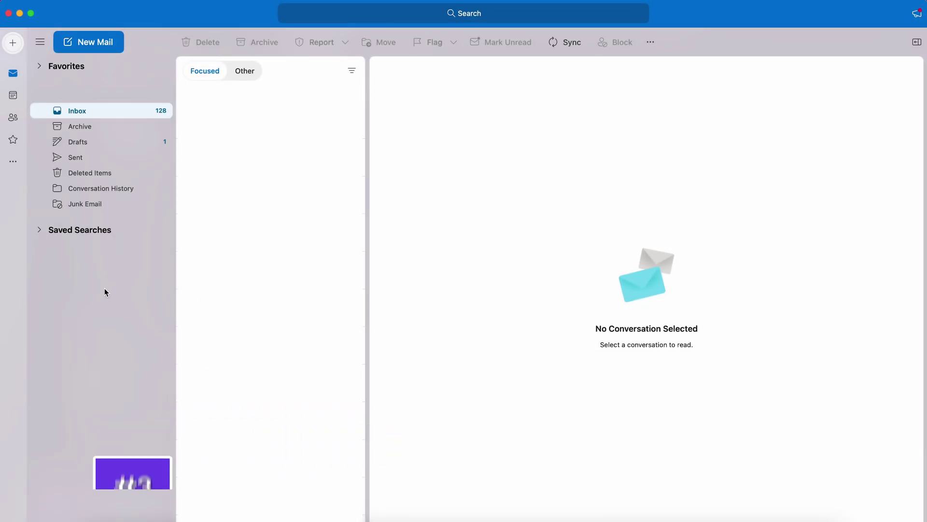
click(13, 44)
Step: Add a new email account in Outlook using the new info mailbox address
click(80, 43)
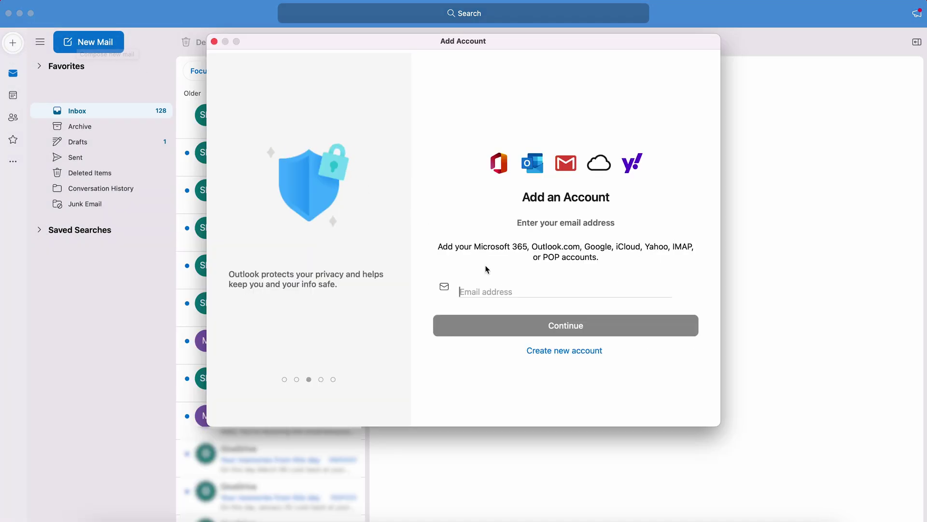
click(506, 291)
key(super+v)
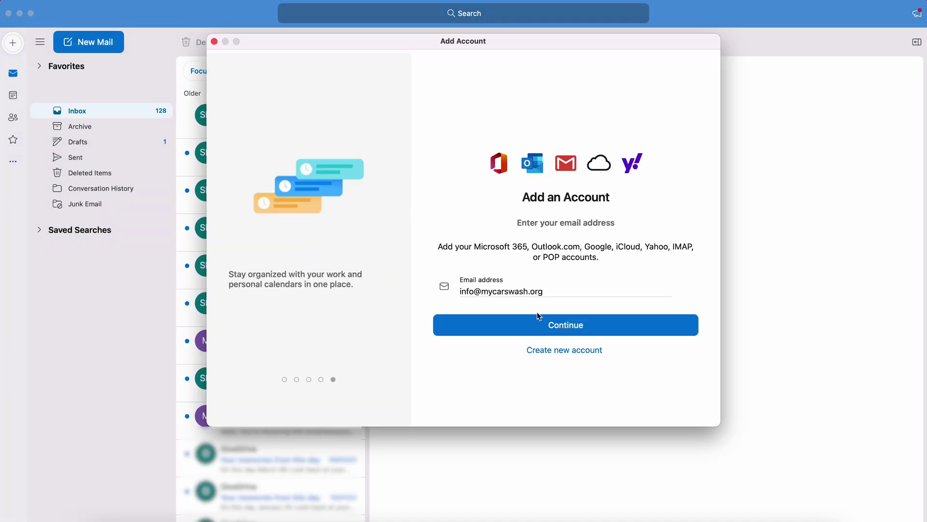
click(553, 328)
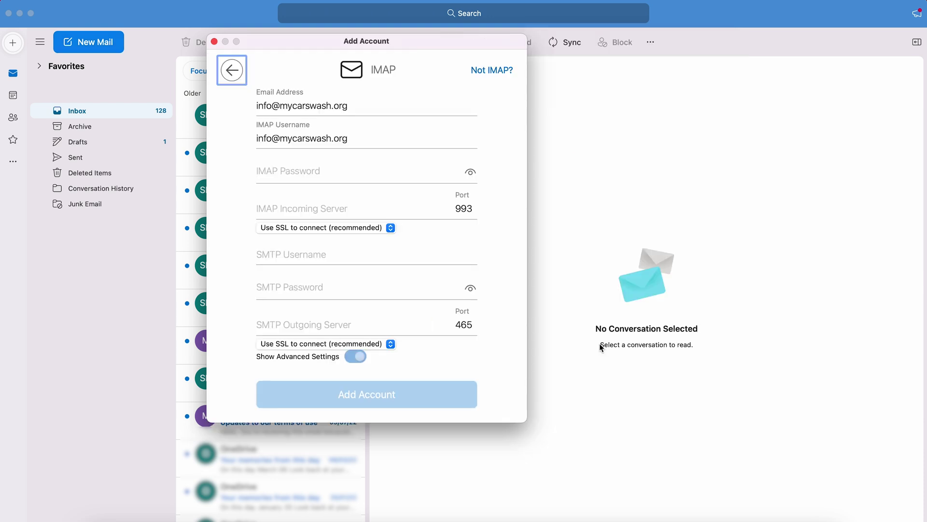
Step: Enter the IMAP password, add the account, and open its inbox
click(337, 172)
text(•••)
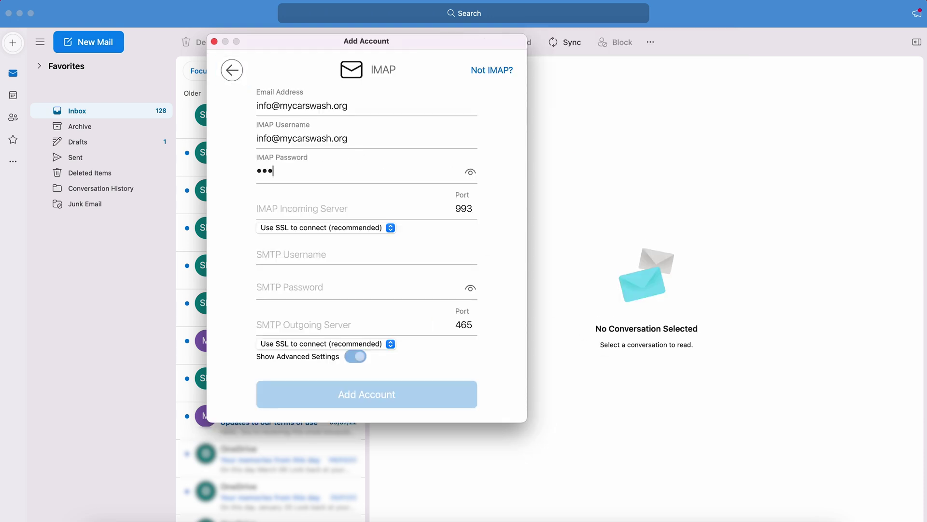
text(•••••••••••)
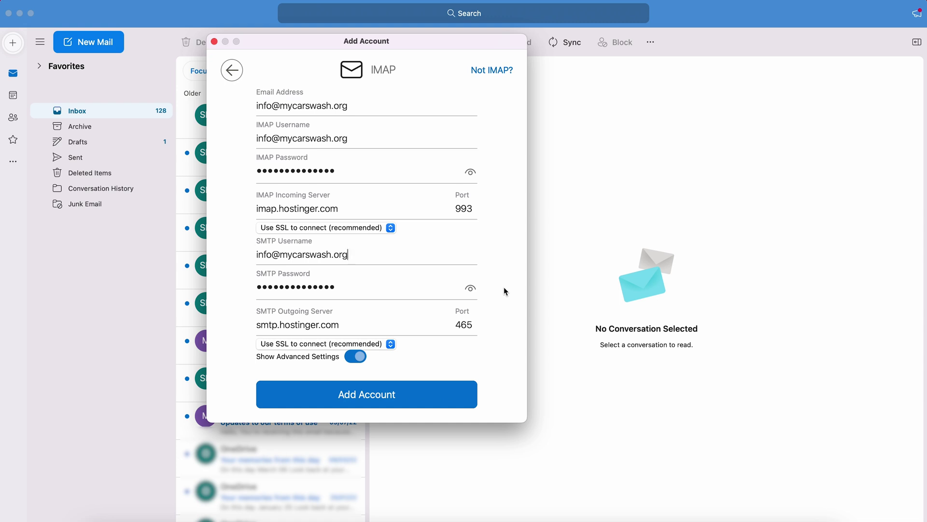
click(361, 399)
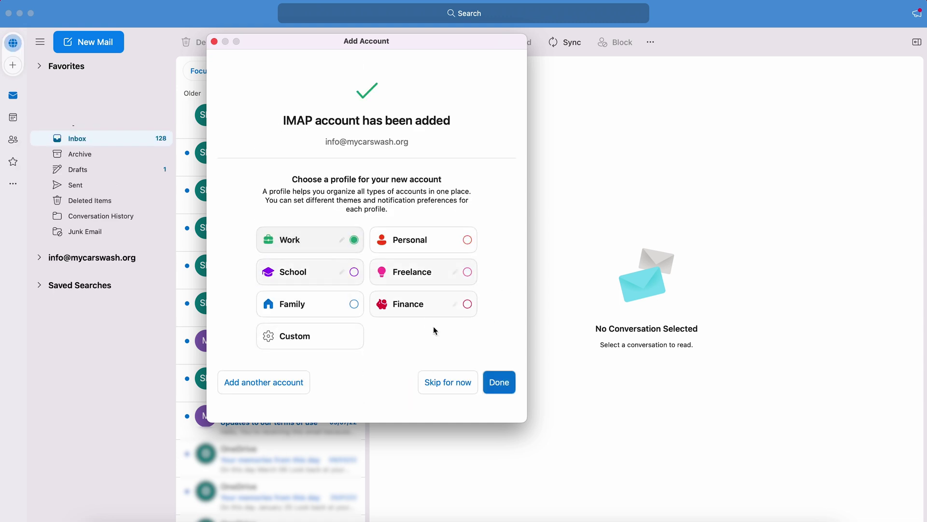
click(499, 383)
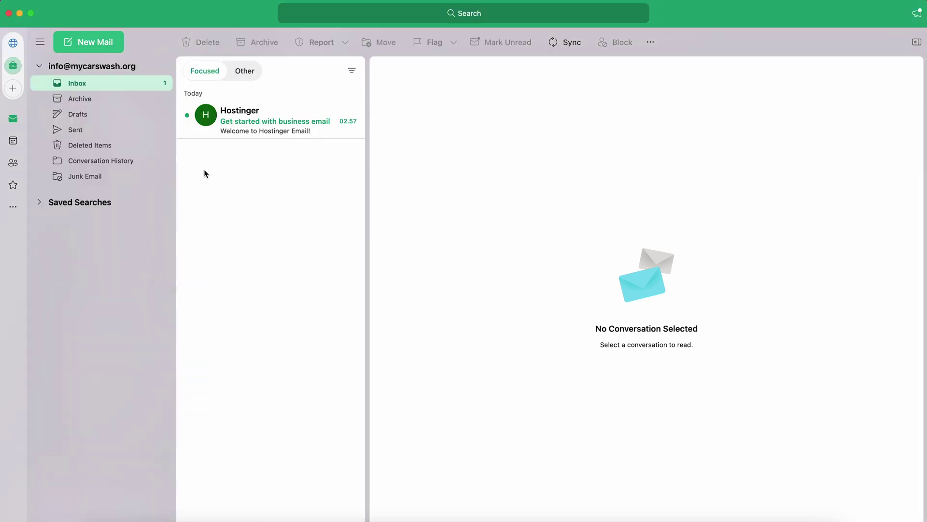